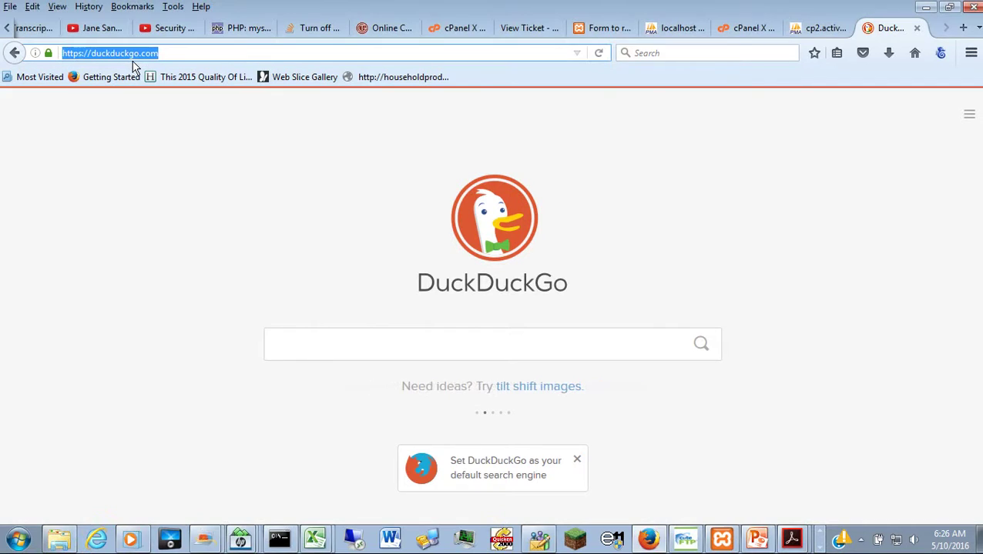
{"action": "type", "text": "http:/"}
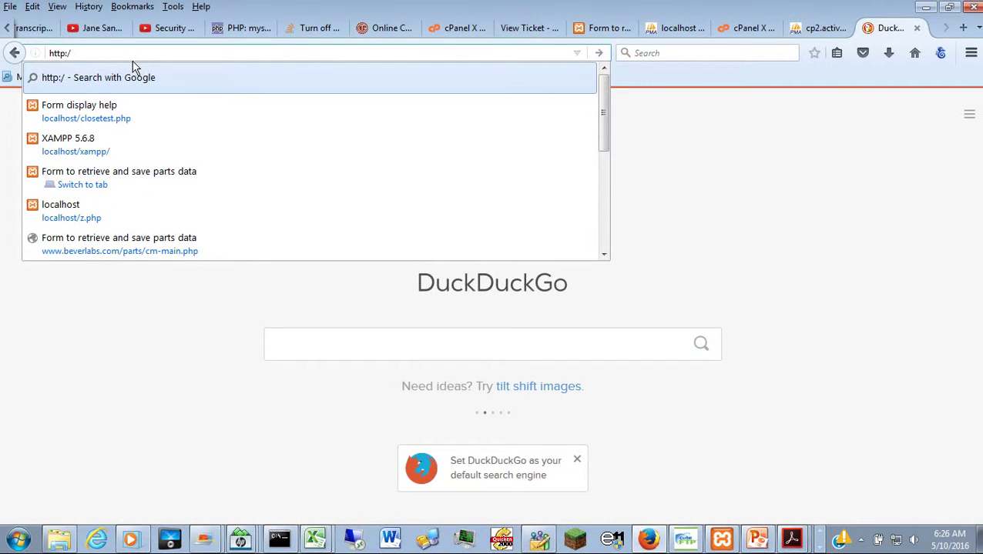
{"action": "type", "text": "/www.b"}
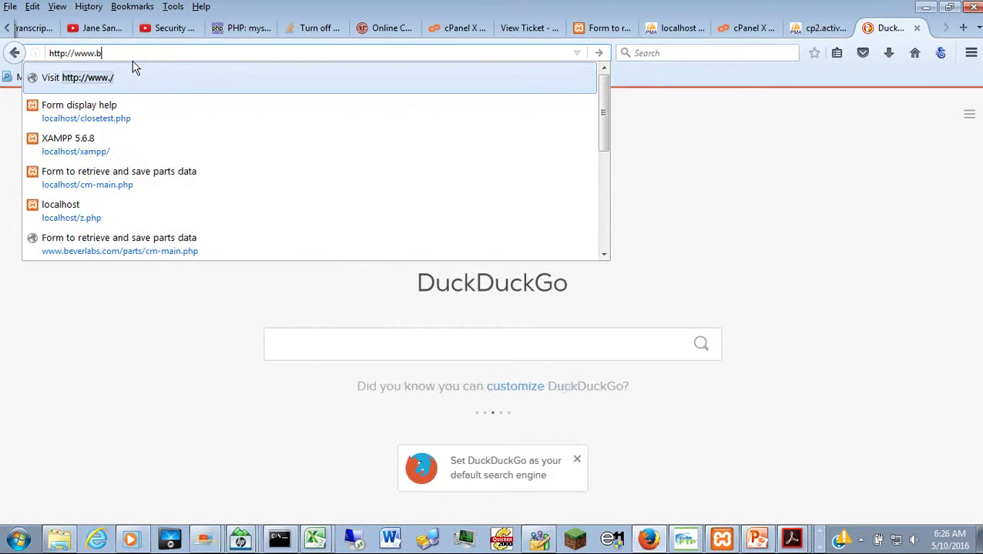
{"action": "type", "text": "everlabs.com/pa"}
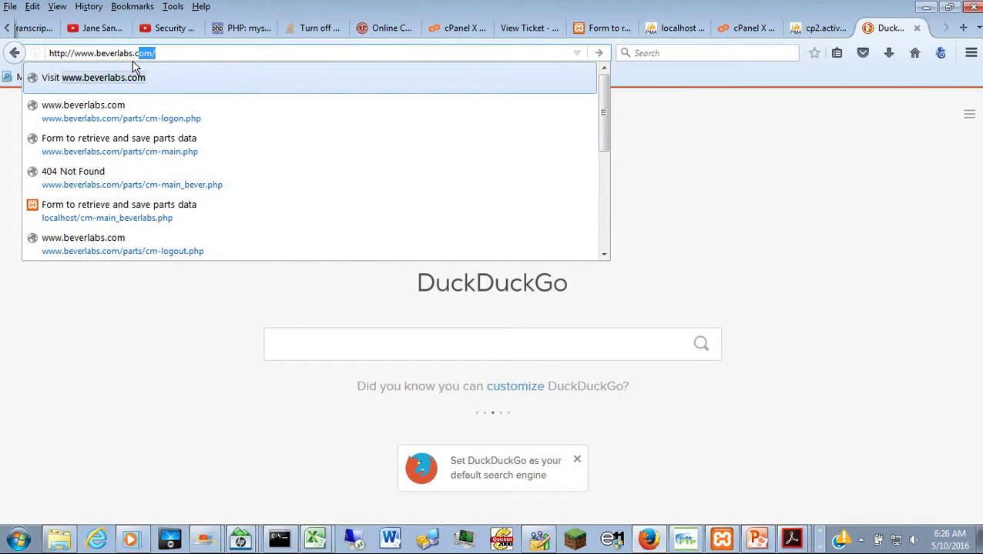
{"action": "type", "text": "rt"}
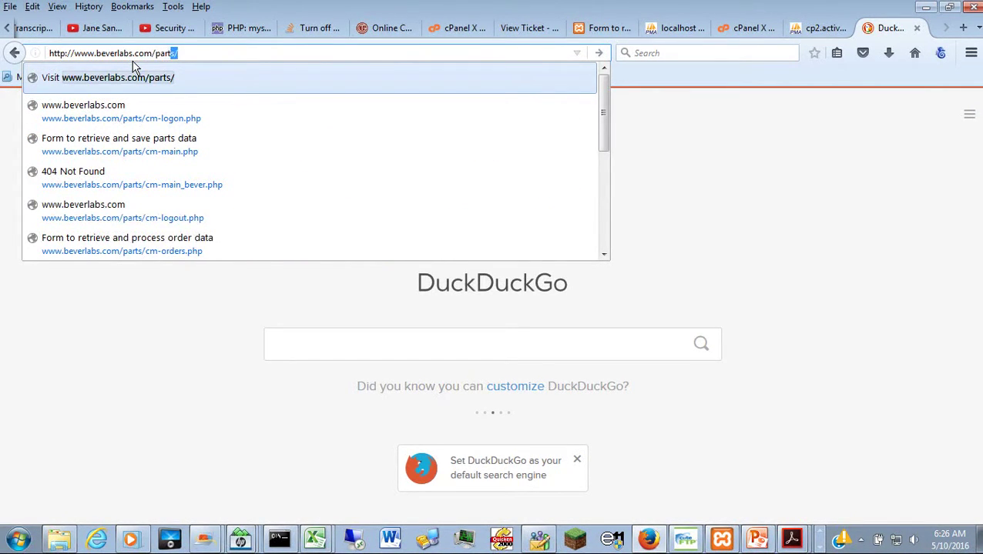
{"action": "type", "text": "s/cm"}
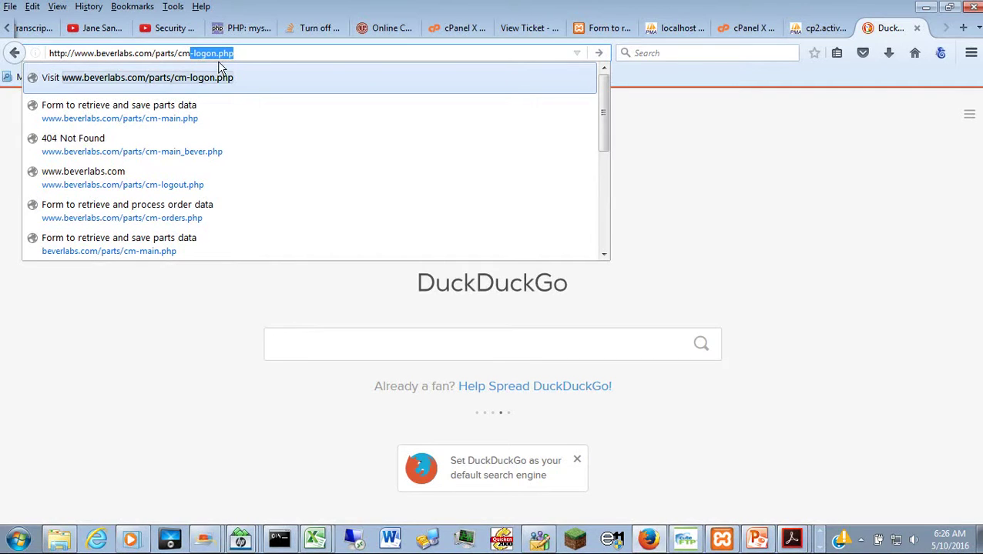
{"action": "left_click", "coordinate": [253, 59]}
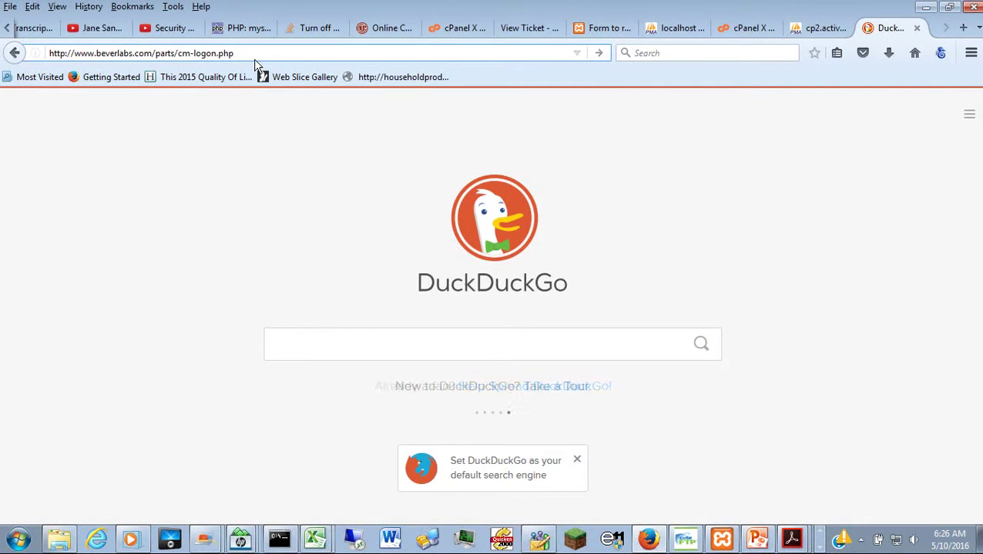
Step: Load the logon page and log on to beverlab_parts_sample with the prefilled username and password
{"action": "key", "text": "Return"}
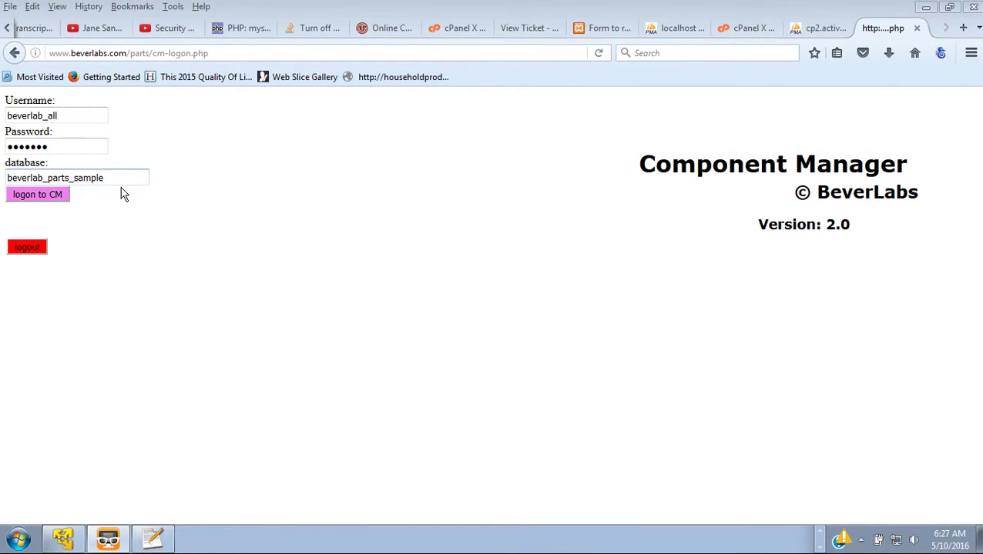
{"action": "left_click", "coordinate": [55, 199]}
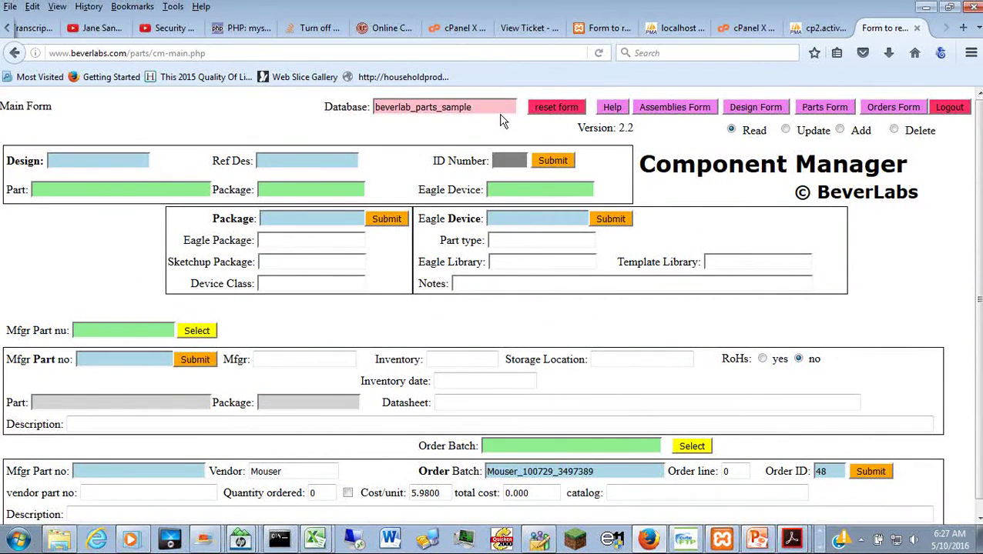
Step: Pick RS232 V2 as Design and C1 as Ref Des, submit the lookup, then reset the form
{"action": "left_click", "coordinate": [144, 161]}
{"action": "left_click", "coordinate": [144, 161]}
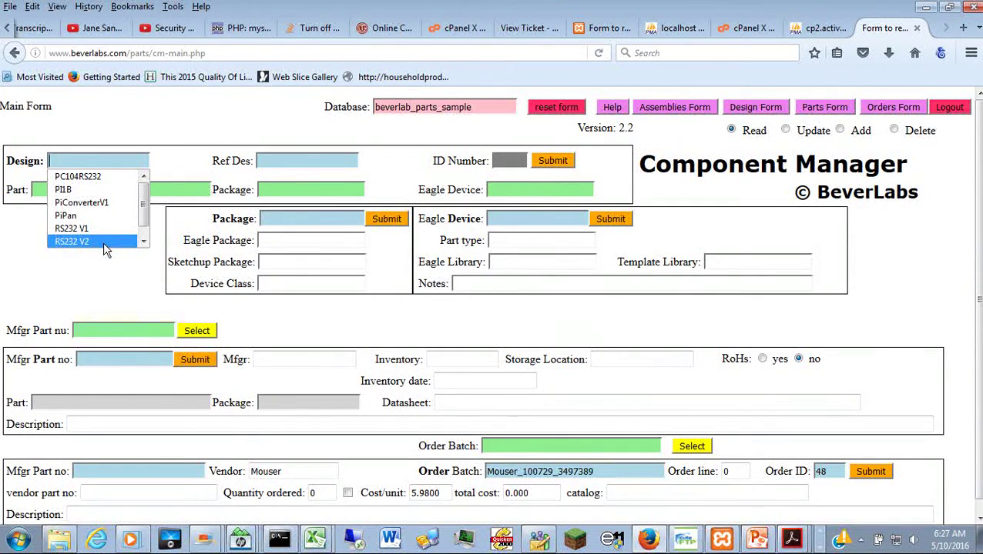
{"action": "left_click", "coordinate": [103, 242]}
{"action": "left_click", "coordinate": [313, 165]}
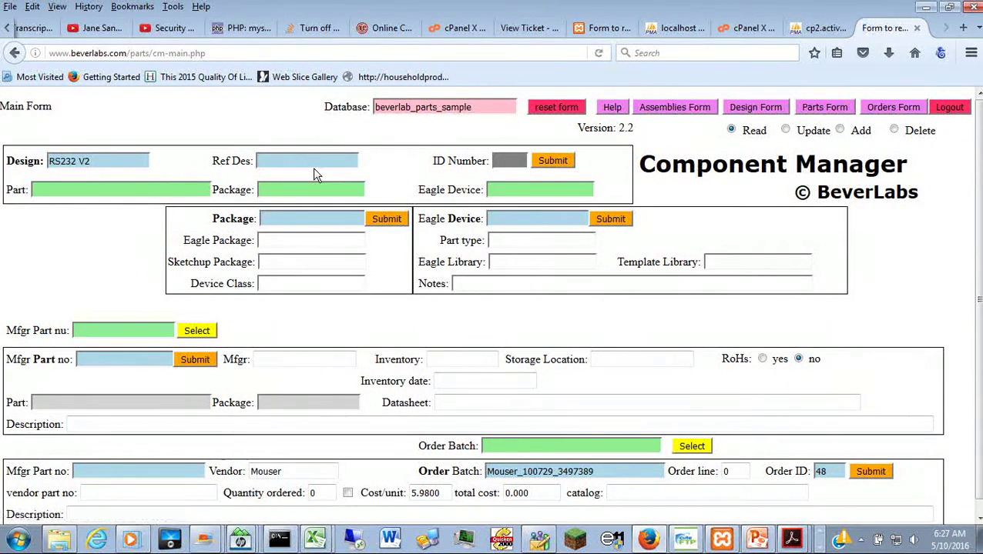
{"action": "left_click", "coordinate": [313, 167]}
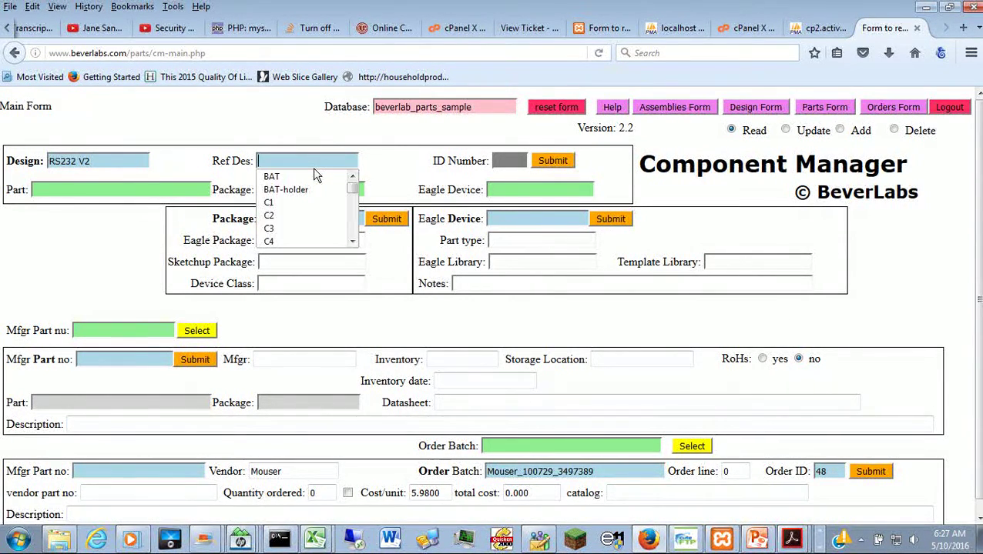
{"action": "left_click", "coordinate": [293, 202]}
{"action": "left_click", "coordinate": [556, 163]}
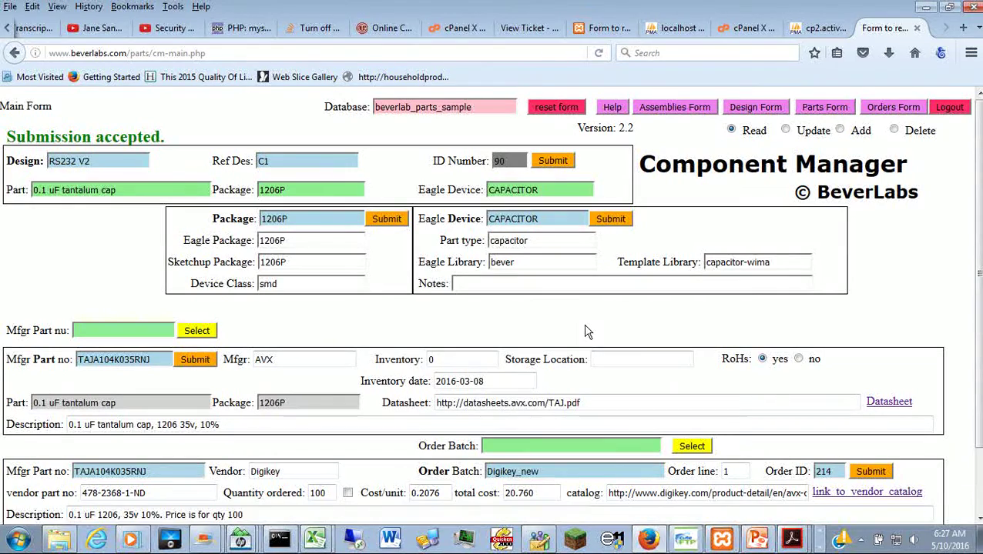
{"action": "left_click", "coordinate": [562, 115]}
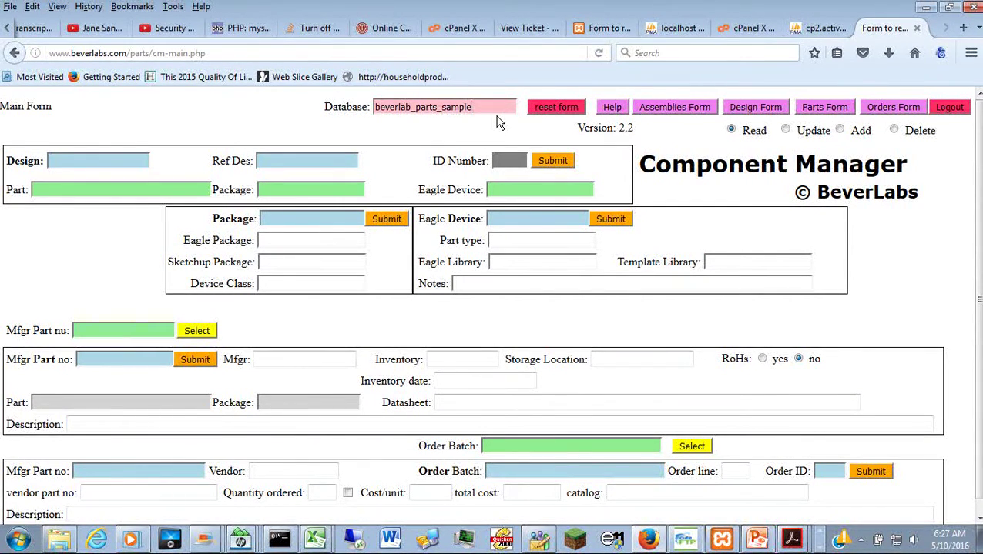
Step: Trim the database name to beverlab_parts_sampl and reload the form with that name
{"action": "key", "text": "BackSpace"}
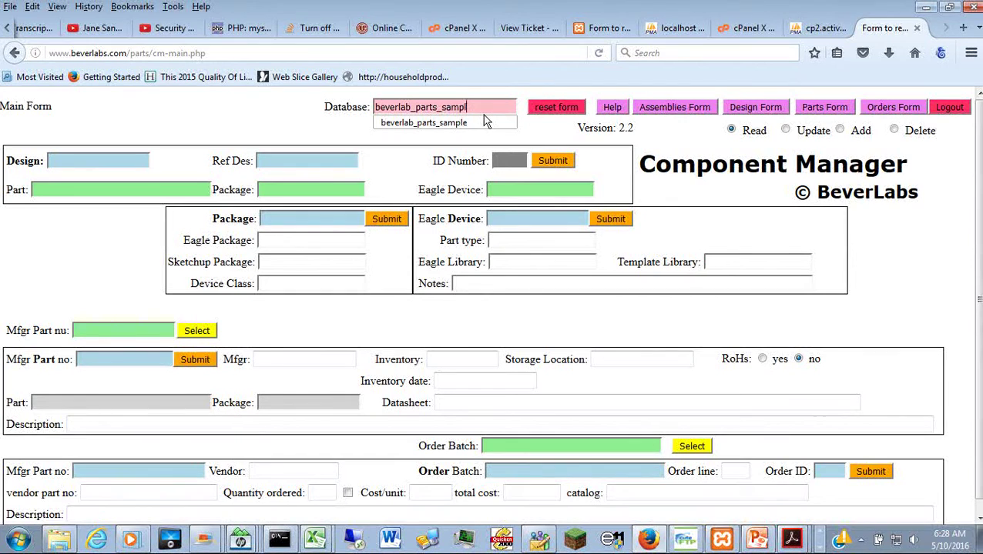
{"action": "key", "text": "Down"}
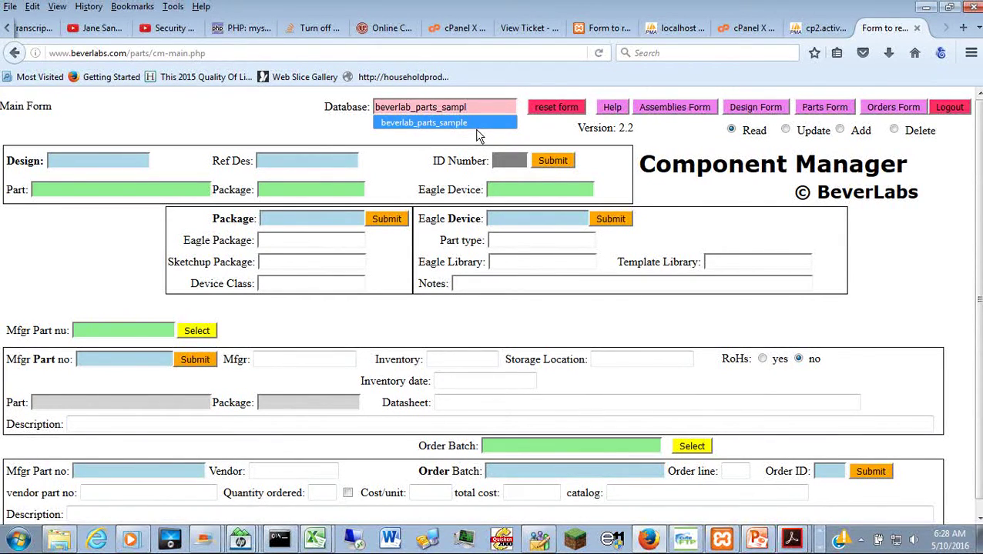
{"action": "key", "text": "Return"}
{"action": "left_click", "coordinate": [566, 112]}
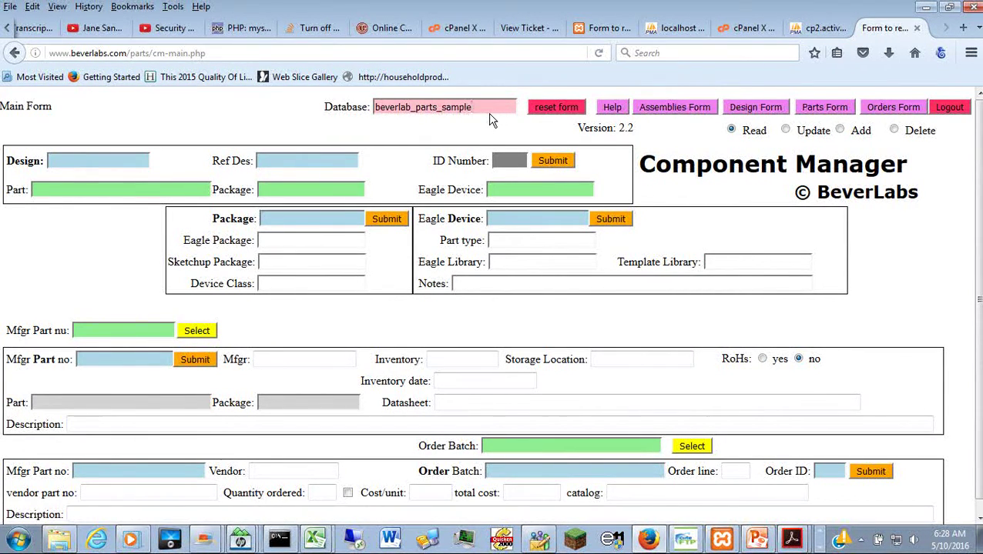
{"action": "key", "text": "BackSpace"}
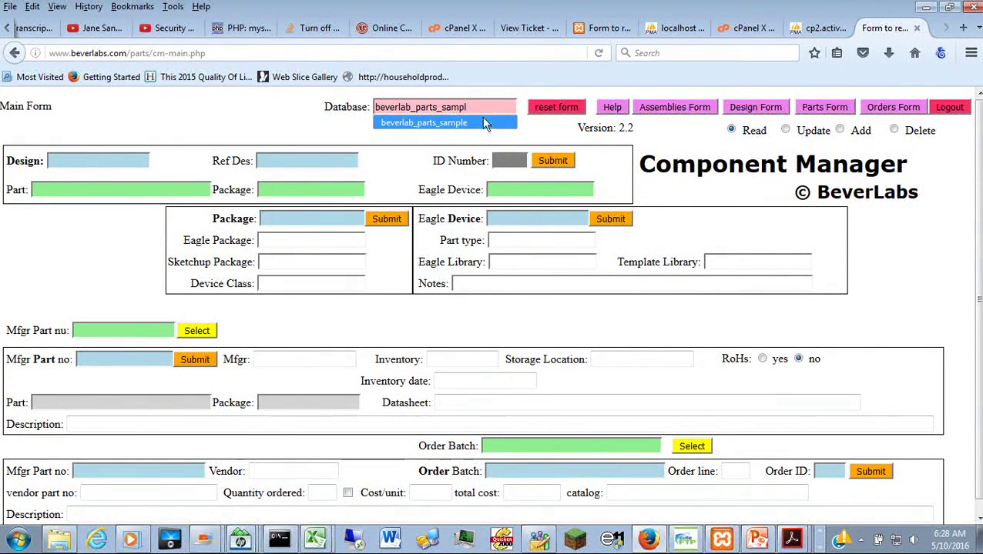
{"action": "left_click", "coordinate": [561, 112]}
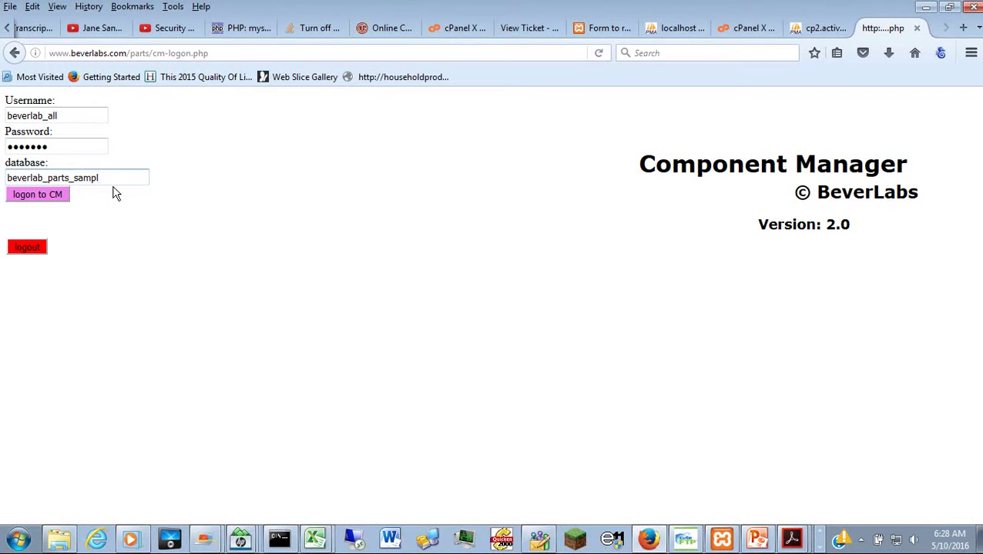
Step: Try logging on with the misspelled database name beverlab_parts_sampl
{"action": "key", "text": "BackSpace"}
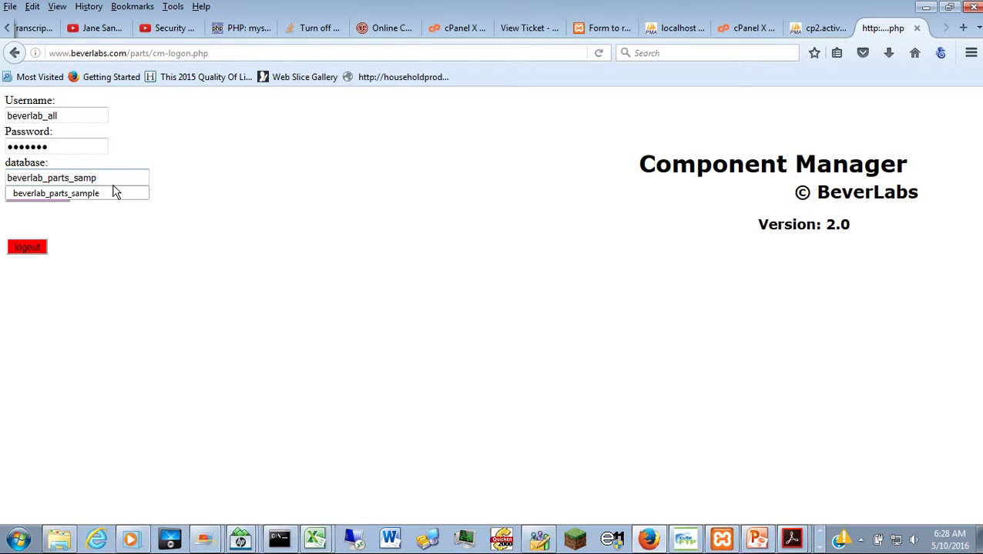
{"action": "type", "text": "l"}
{"action": "left_click", "coordinate": [186, 184]}
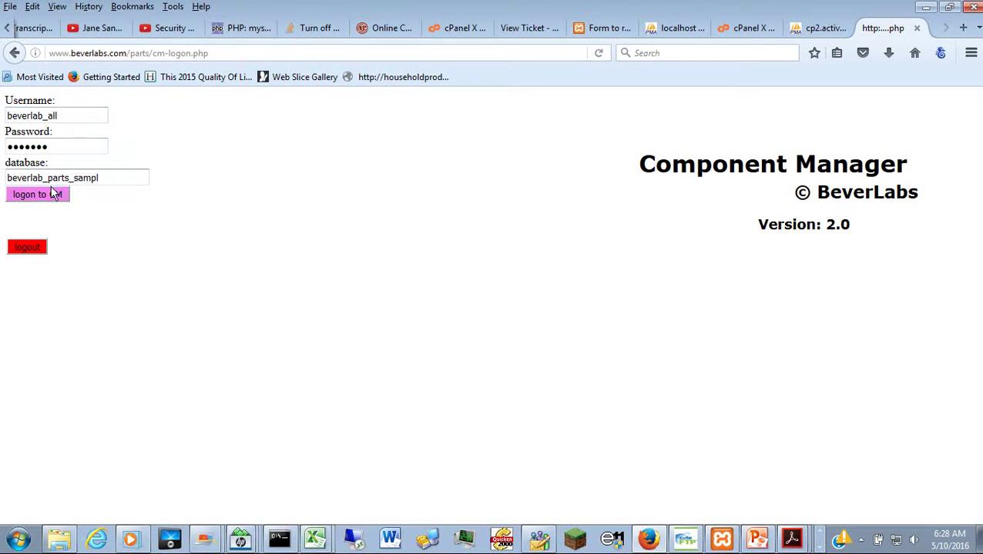
{"action": "left_click", "coordinate": [52, 199]}
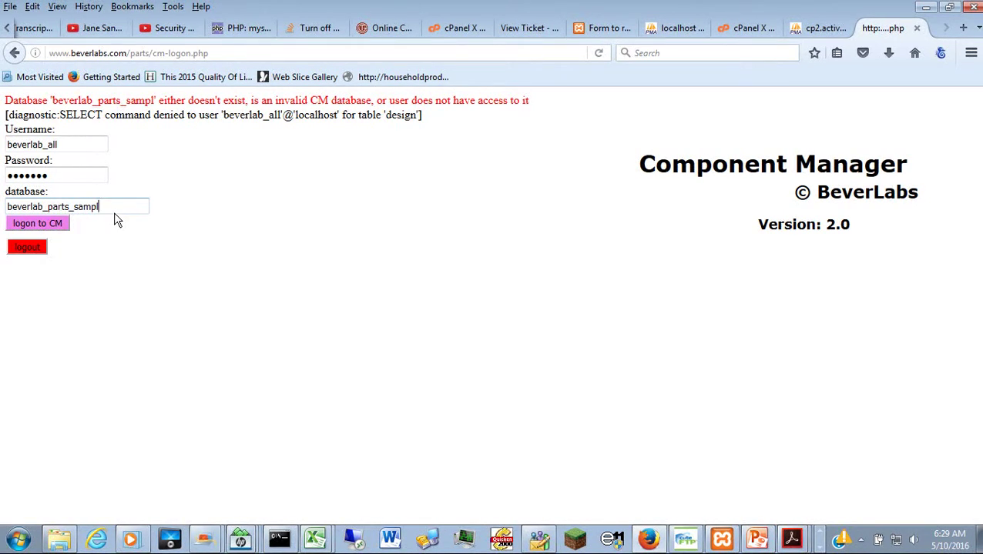
Step: Restore the name to beverlab_parts_sample and log on to the main form
{"action": "type", "text": "e"}
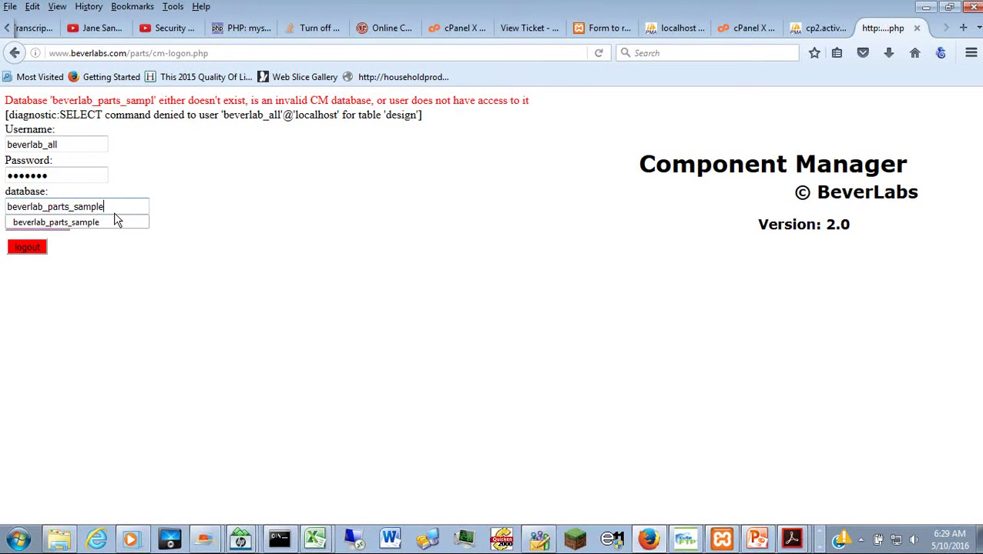
{"action": "left_click", "coordinate": [83, 261]}
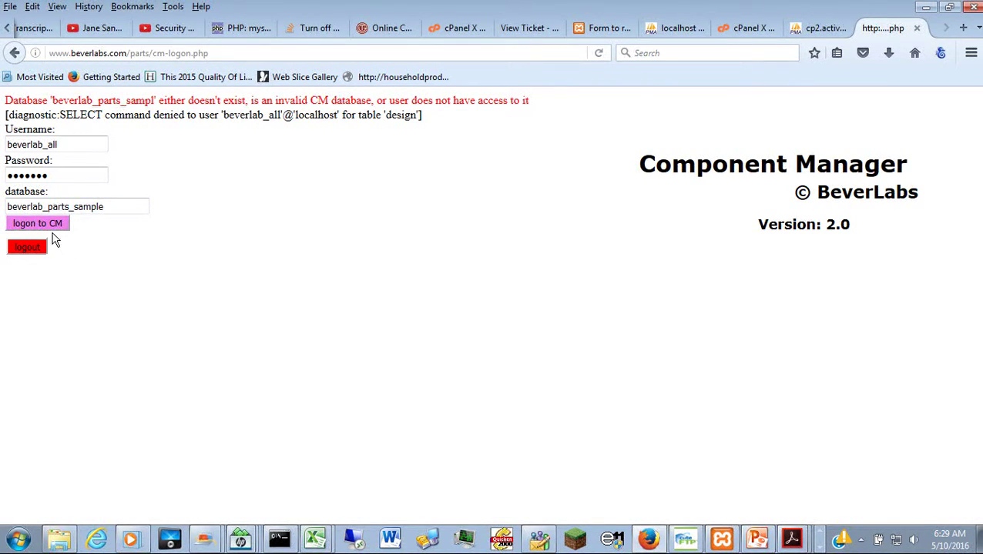
{"action": "left_click", "coordinate": [52, 227]}
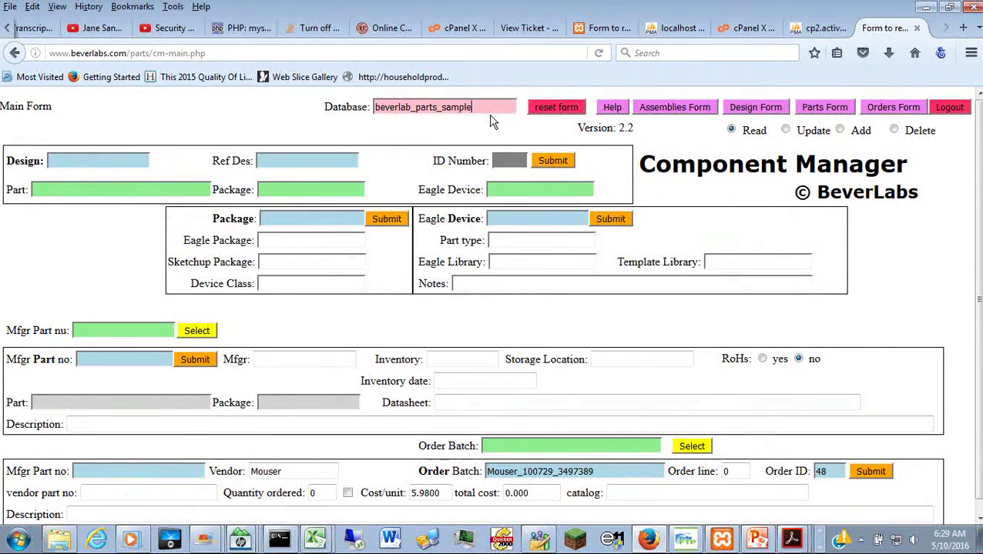
Step: Reload the form with beverlab_parts_sampl and change the username to the test user
{"action": "key", "text": "BackSpace"}
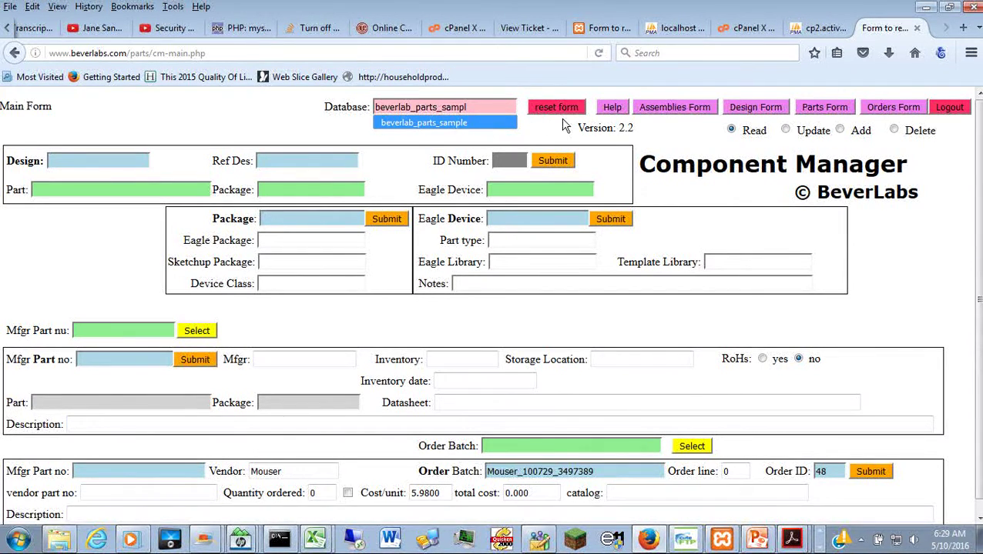
{"action": "left_click", "coordinate": [562, 114]}
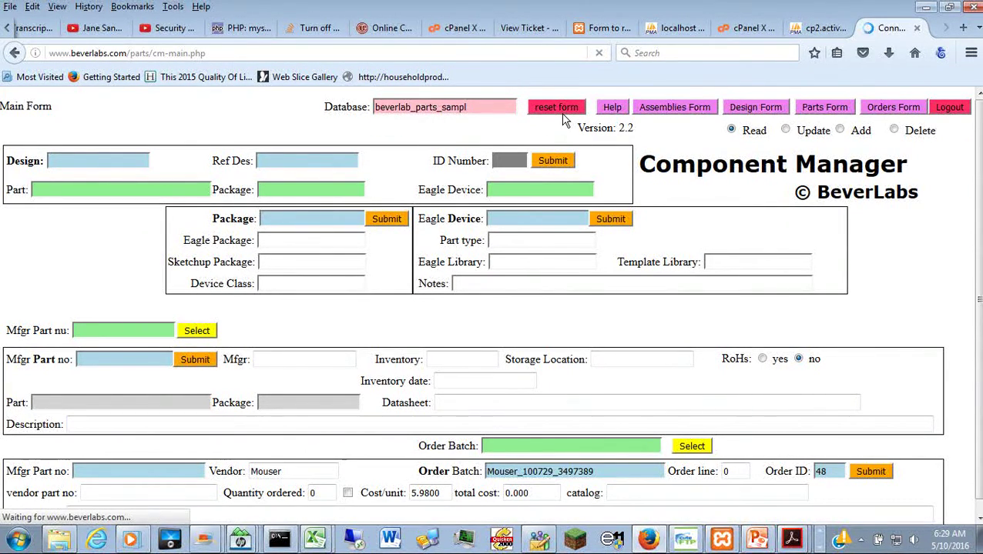
{"action": "left_click", "coordinate": [77, 116]}
{"action": "key", "text": "BackSpace"}
{"action": "key", "text": "BackSpace"}
{"action": "key", "text": "BackSpace"}
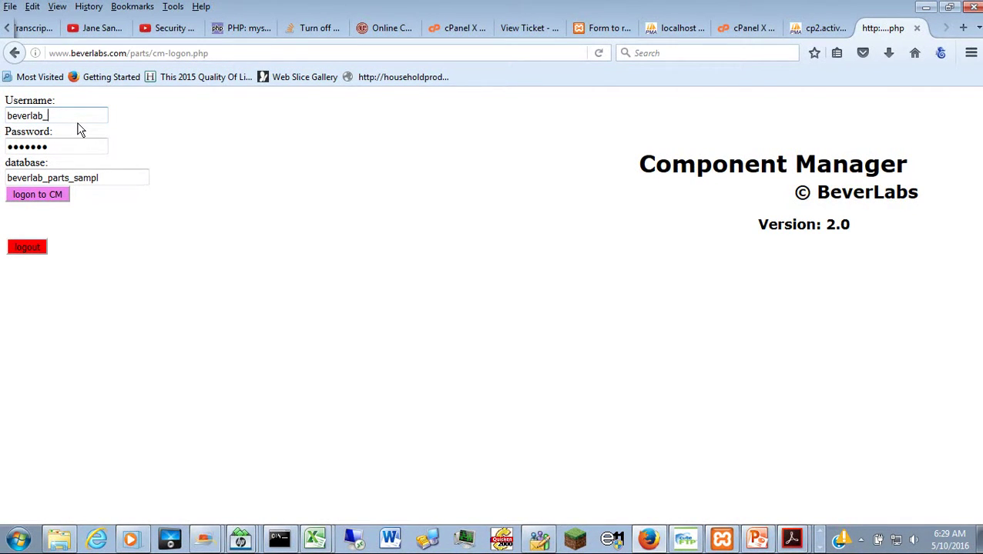
{"action": "type", "text": "test"}
Step: Replace the password and submit the logon, which is denied for that database
{"action": "left_click_drag", "start_coordinate": [68, 148], "coordinate": [11, 160]}
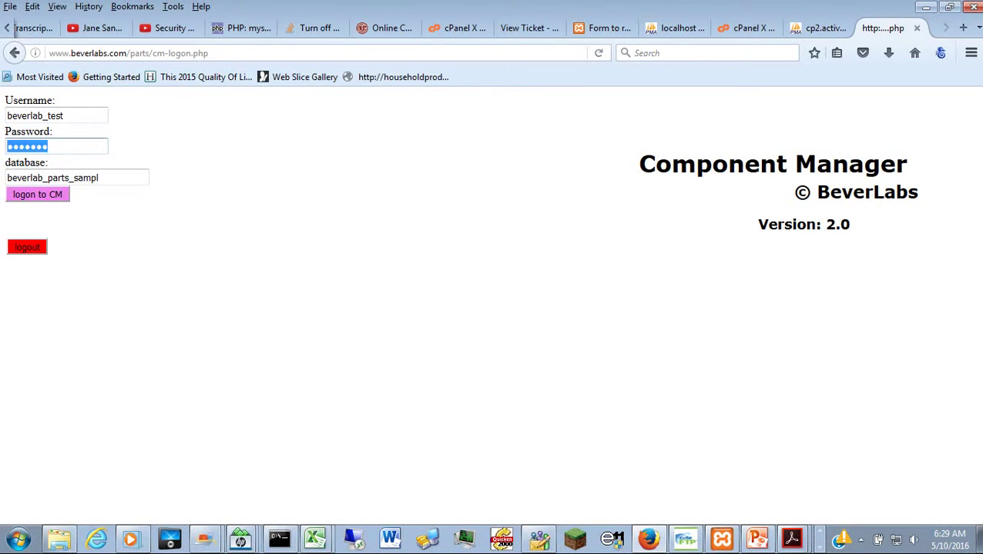
{"action": "type", "text": "••••••"}
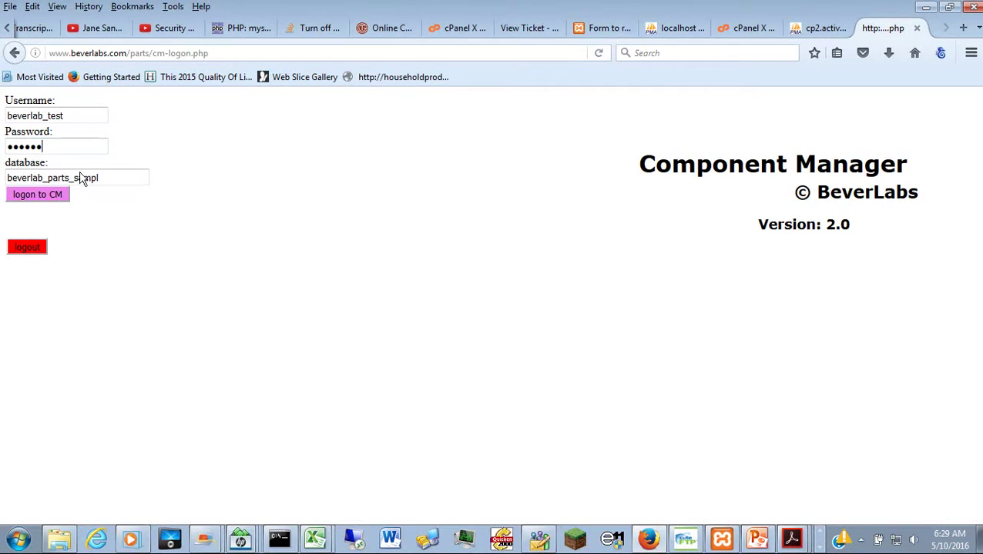
{"action": "left_click", "coordinate": [110, 176]}
{"action": "key", "text": "shift+Tab"}
{"action": "left_click", "coordinate": [48, 196]}
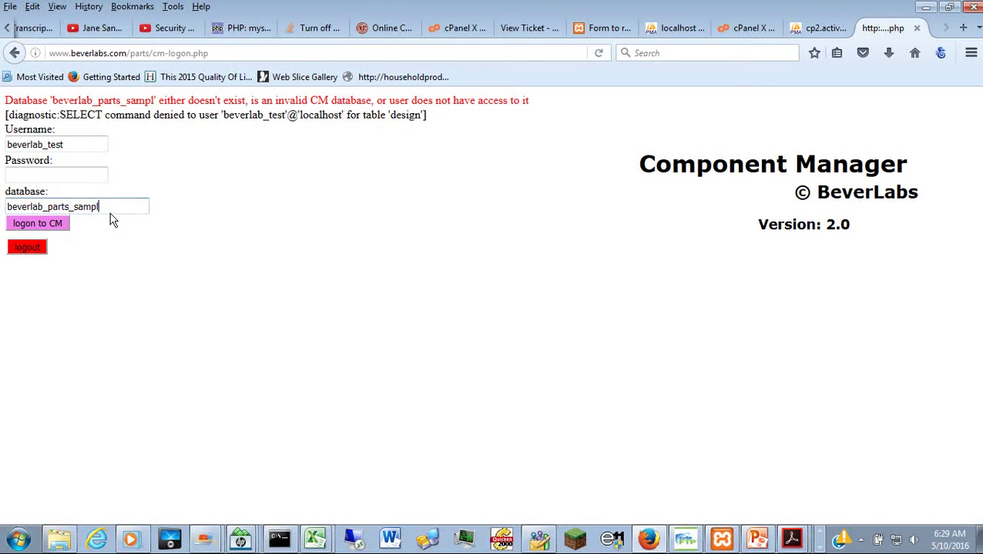
Step: Choose beverlab_parts_ai as the database and attempt to log on
{"action": "key", "text": "BackSpace"}
{"action": "key", "text": "BackSpace"}
{"action": "key", "text": "BackSpace"}
{"action": "key", "text": "BackSpace"}
{"action": "key", "text": "BackSpace"}
{"action": "key", "text": "BackSpace"}
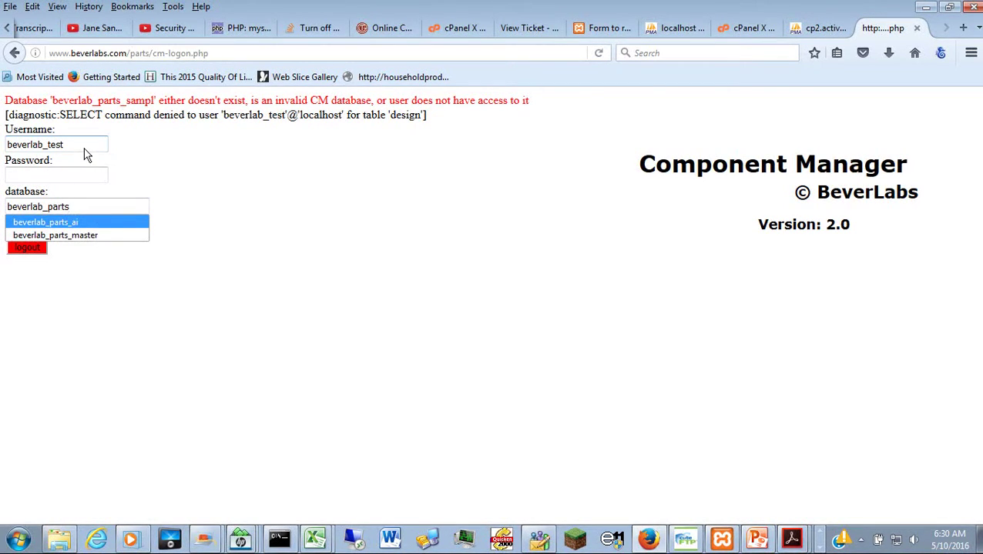
{"action": "left_click", "coordinate": [98, 229]}
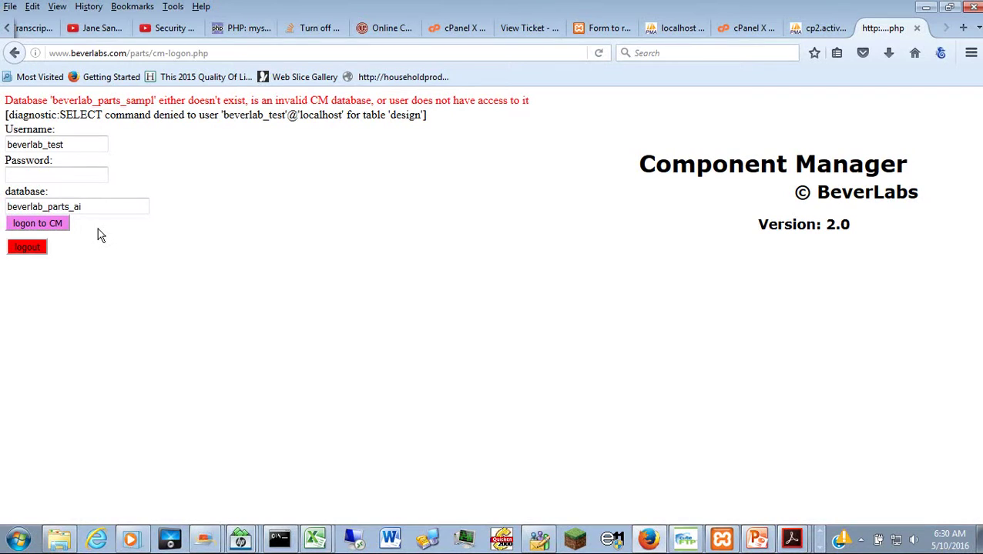
{"action": "left_click", "coordinate": [59, 228]}
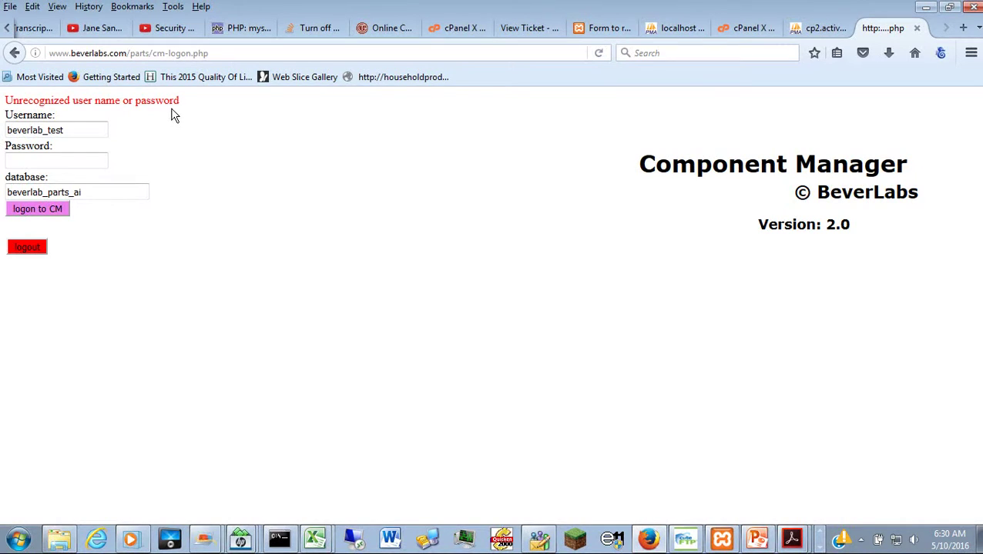
Step: Re-enter the test user's password and log on to beverlab_parts_ai
{"action": "left_click", "coordinate": [75, 163]}
{"action": "left_click", "coordinate": [92, 192]}
{"action": "left_click", "coordinate": [61, 167]}
{"action": "type", "text": "••••••"}
{"action": "left_click", "coordinate": [54, 221]}
{"action": "left_click", "coordinate": [51, 213]}
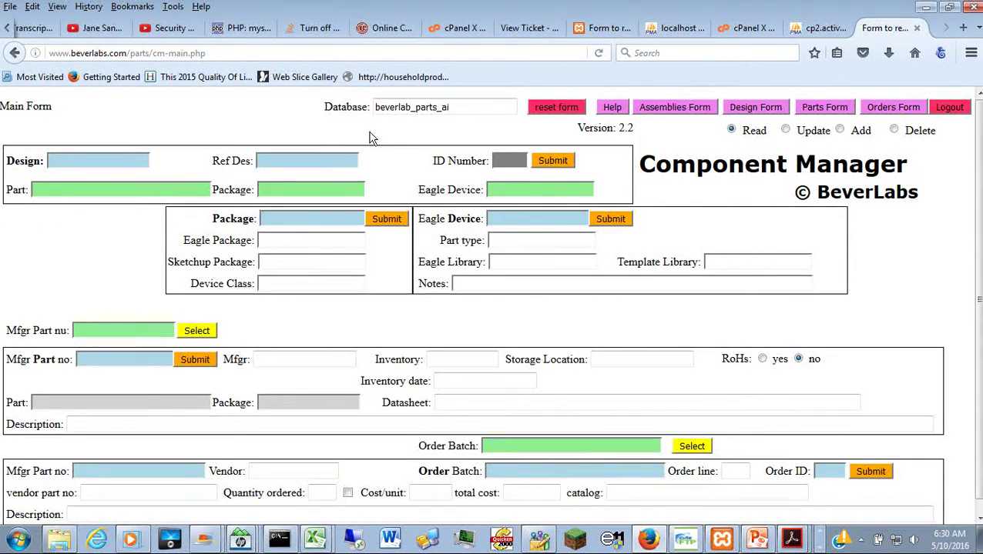
Step: Select beverlab_parts_ai from the database suggestions and reload the form with it
{"action": "left_click", "coordinate": [471, 113]}
{"action": "key", "text": "BackSpace"}
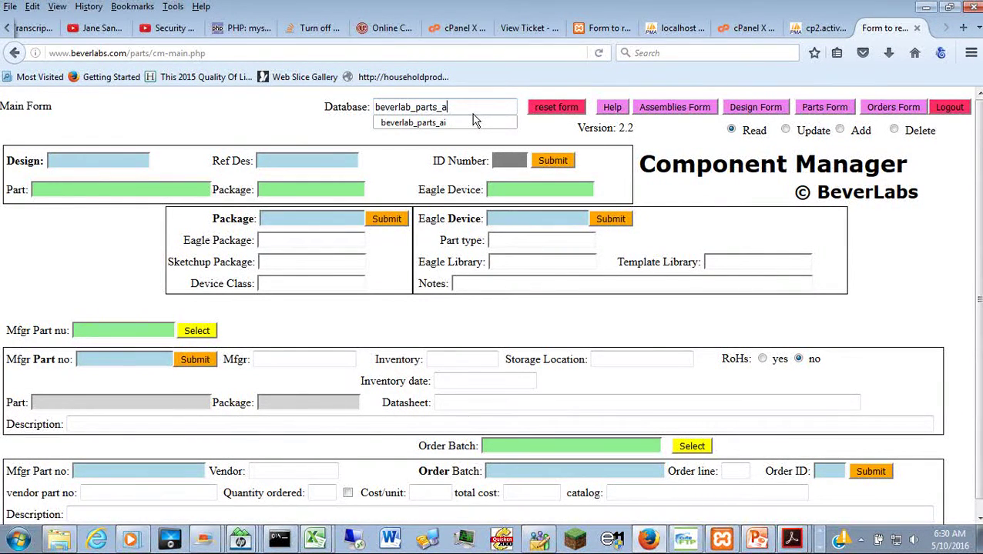
{"action": "key", "text": "BackSpace"}
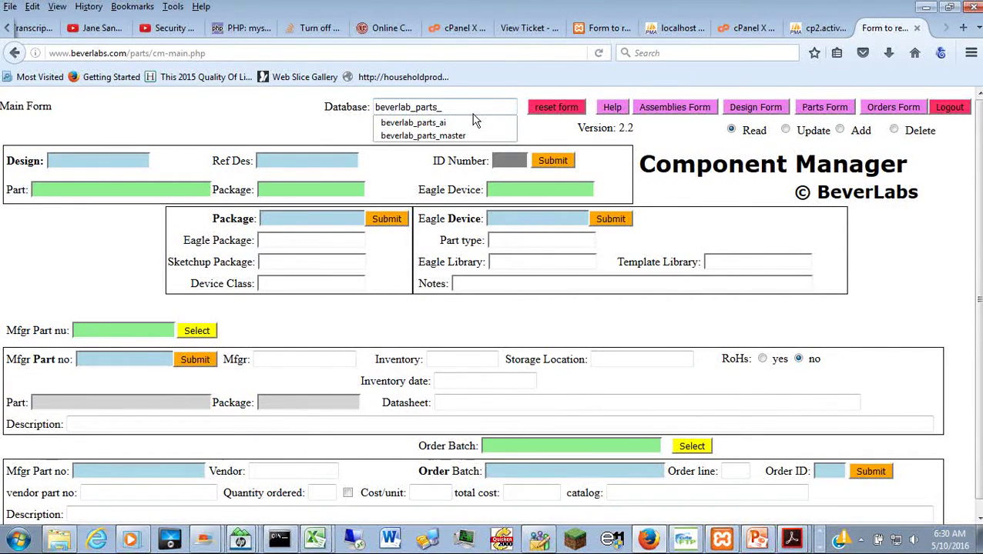
{"action": "key", "text": "Down"}
{"action": "key", "text": "Return"}
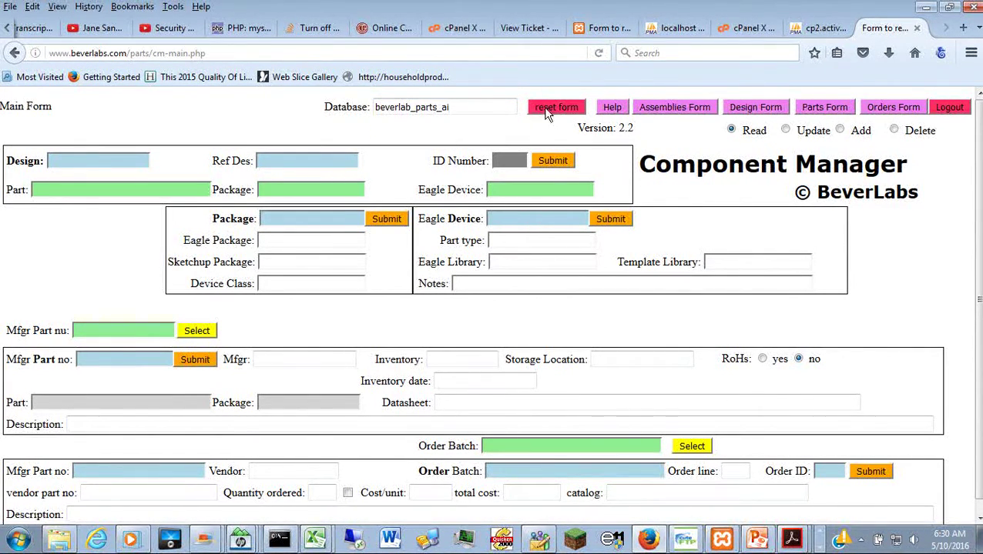
{"action": "left_click", "coordinate": [553, 115]}
Step: Pick beverlab_parts_master from the database list and reload the form with it
{"action": "key", "text": "BackSpace"}
{"action": "key", "text": "BackSpace"}
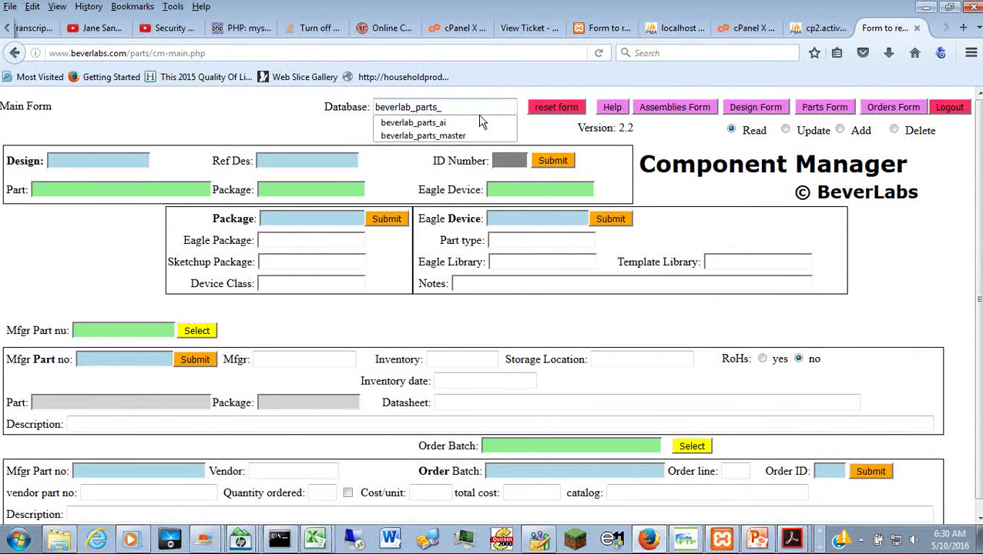
{"action": "left_click", "coordinate": [452, 137]}
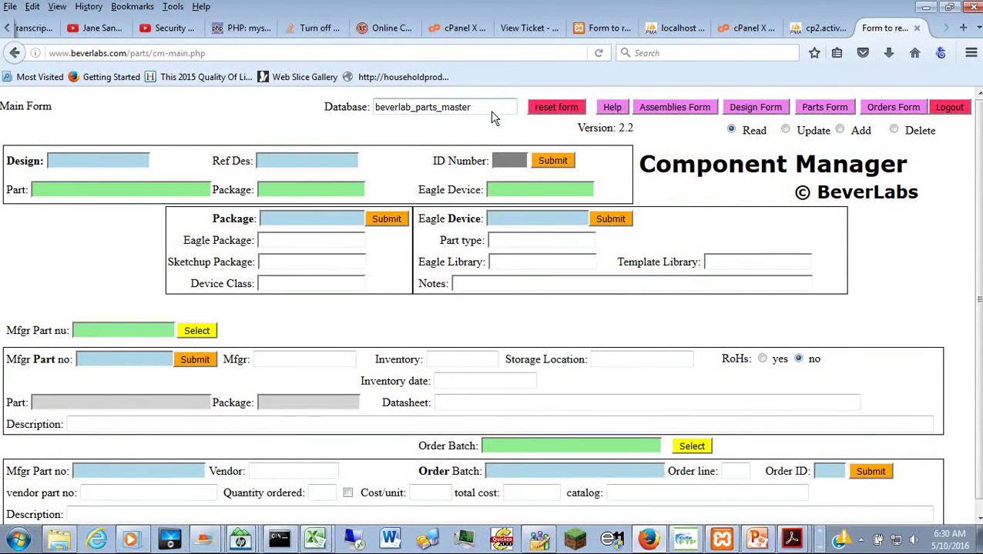
{"action": "left_click", "coordinate": [558, 112]}
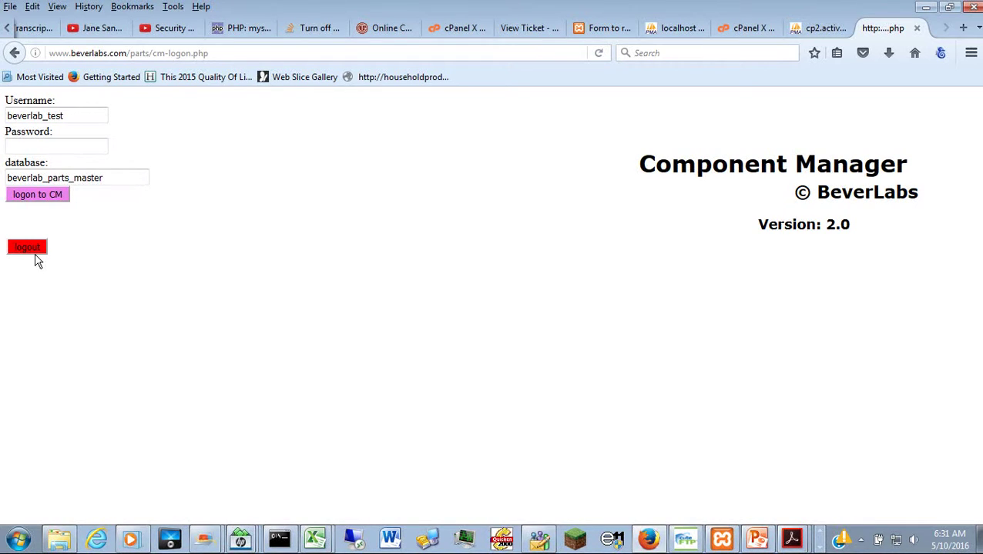
Step: Log out and back on to beverlab_parts_sample twice, once from the logon page and once from the main form
{"action": "left_click", "coordinate": [37, 254]}
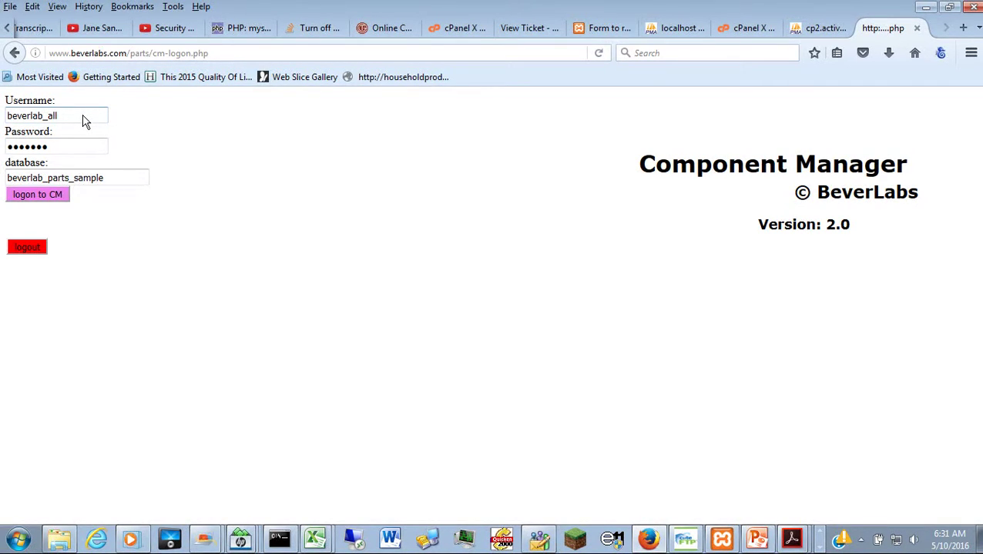
{"action": "left_click", "coordinate": [52, 199]}
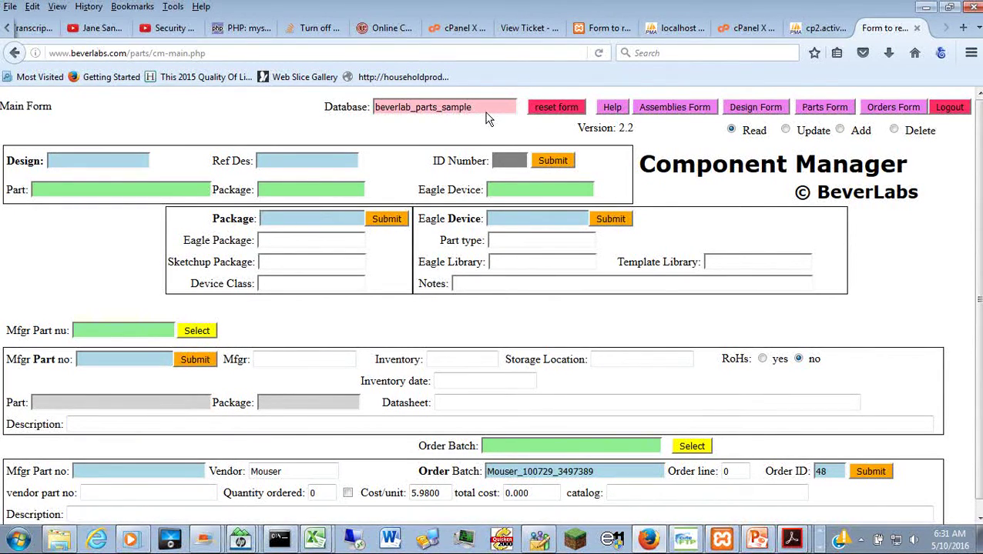
{"action": "left_click", "coordinate": [954, 112]}
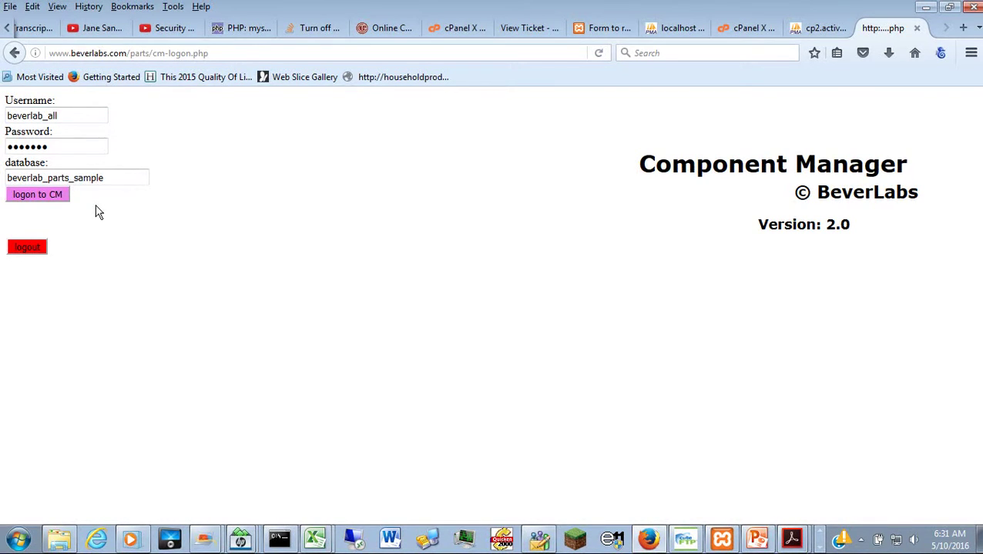
{"action": "left_click", "coordinate": [56, 200]}
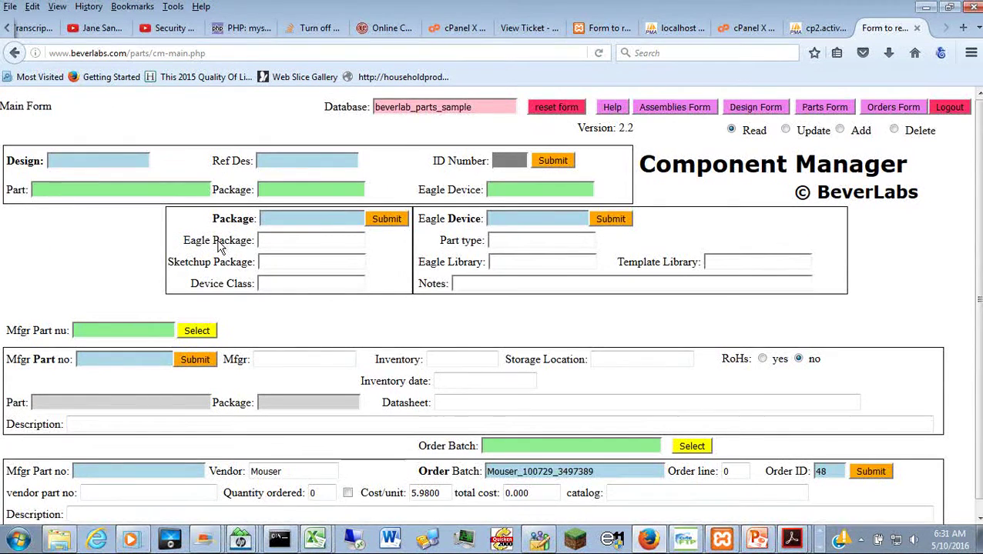